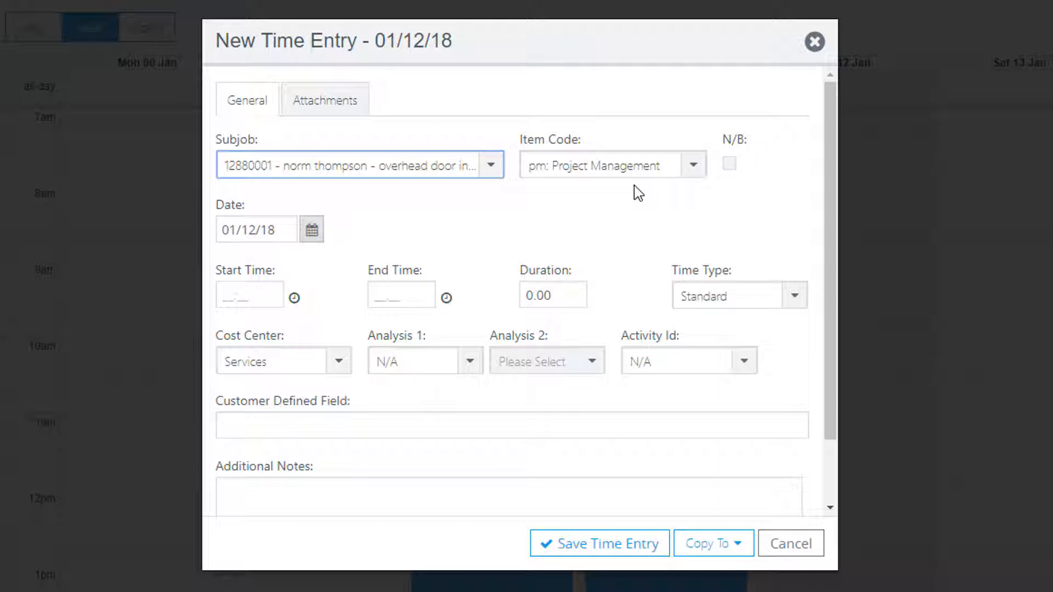
Set the new time entry's date to 01/11/18.
left_click(730, 163)
left_click(730, 164)
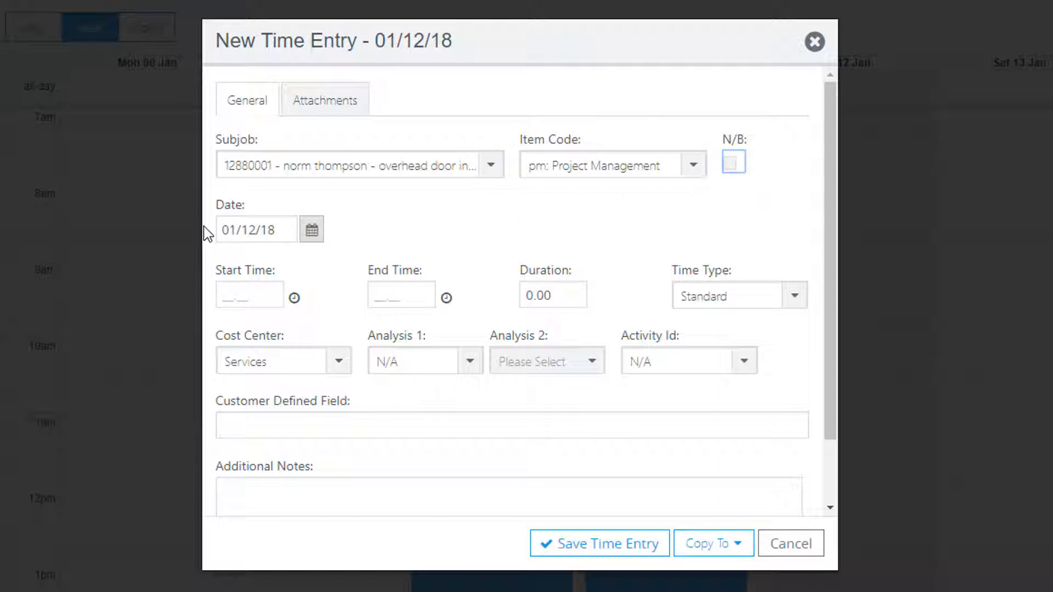
left_click(313, 231)
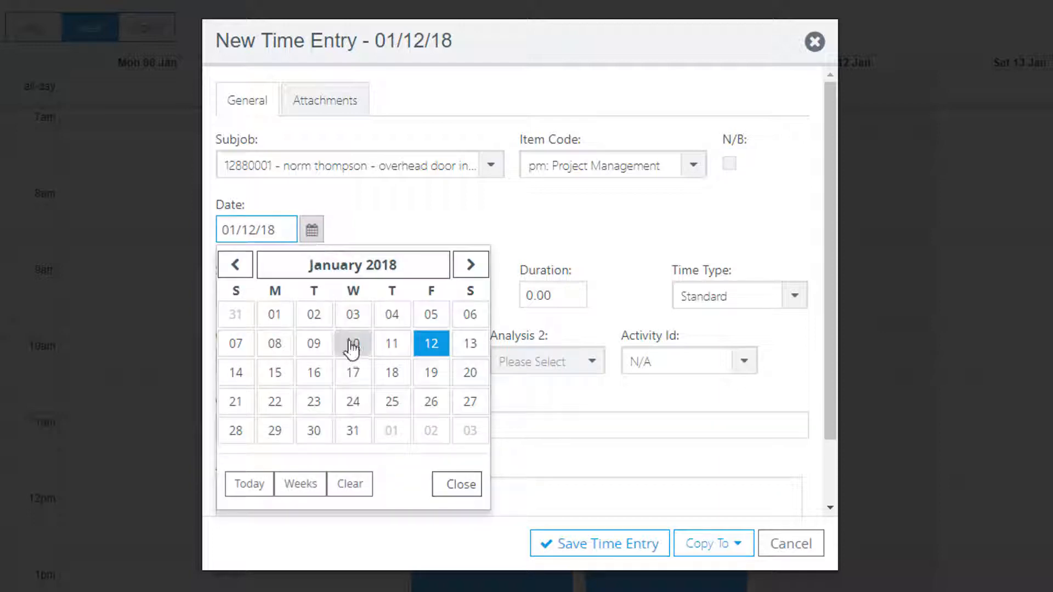
left_click(388, 346)
Enter a start time of 08:00 and an end time of 12:00, with Standard as the time type.
left_click(247, 296)
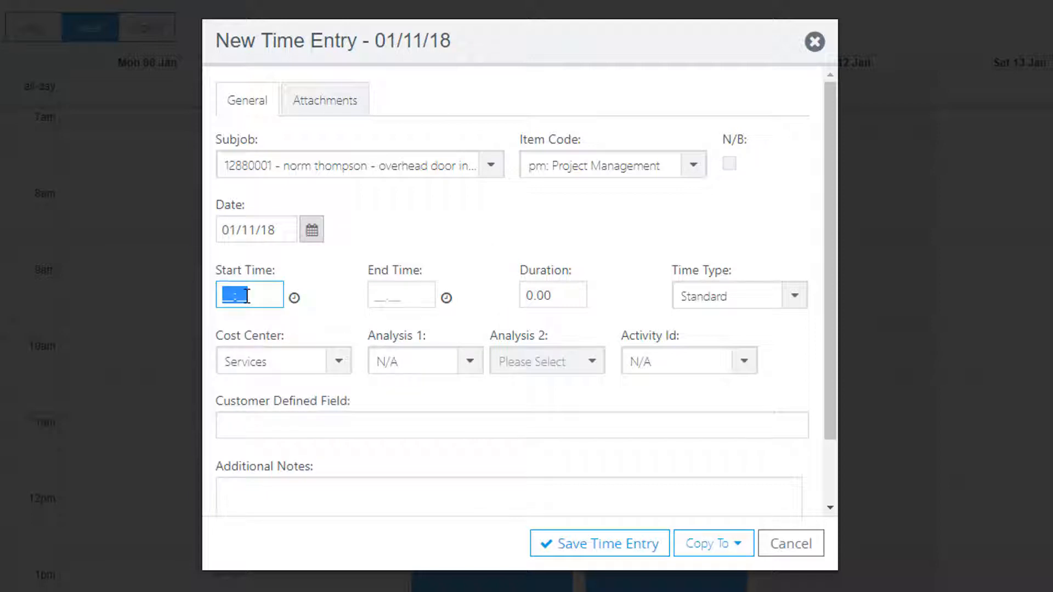
type("0800")
key("Tab")
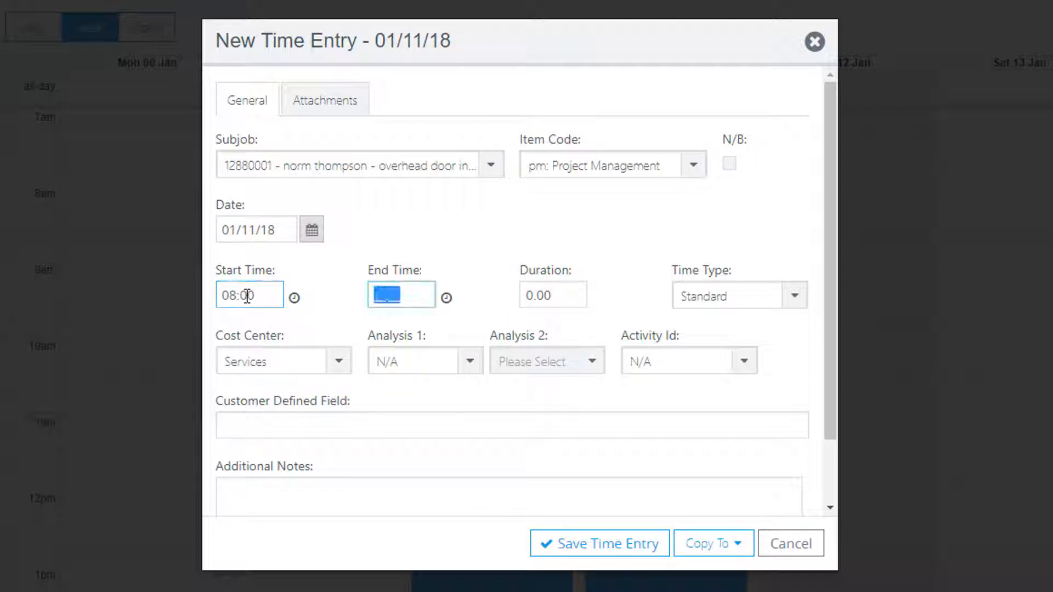
type("1200")
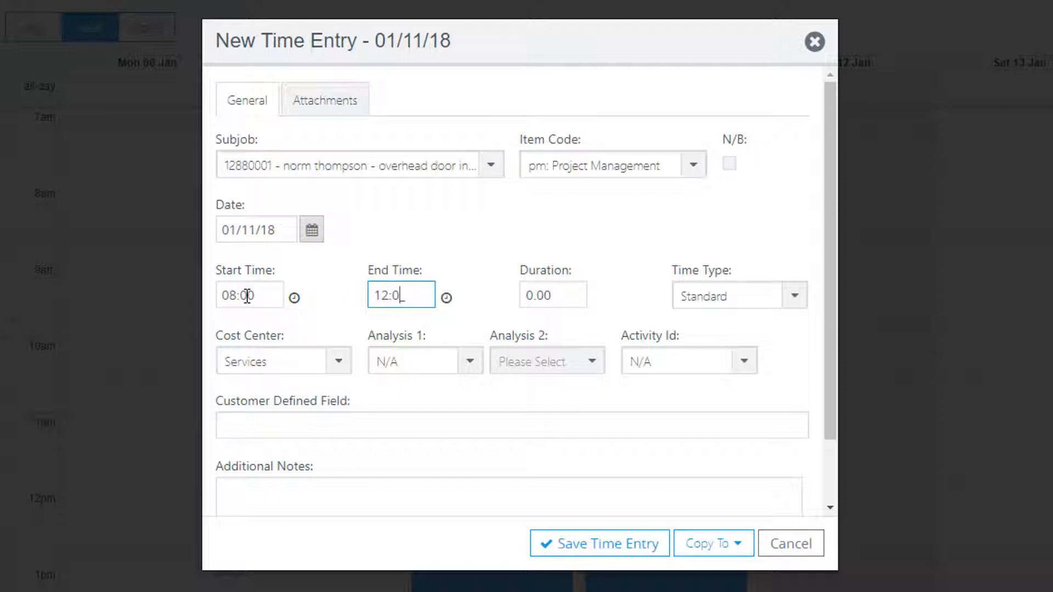
key("Tab")
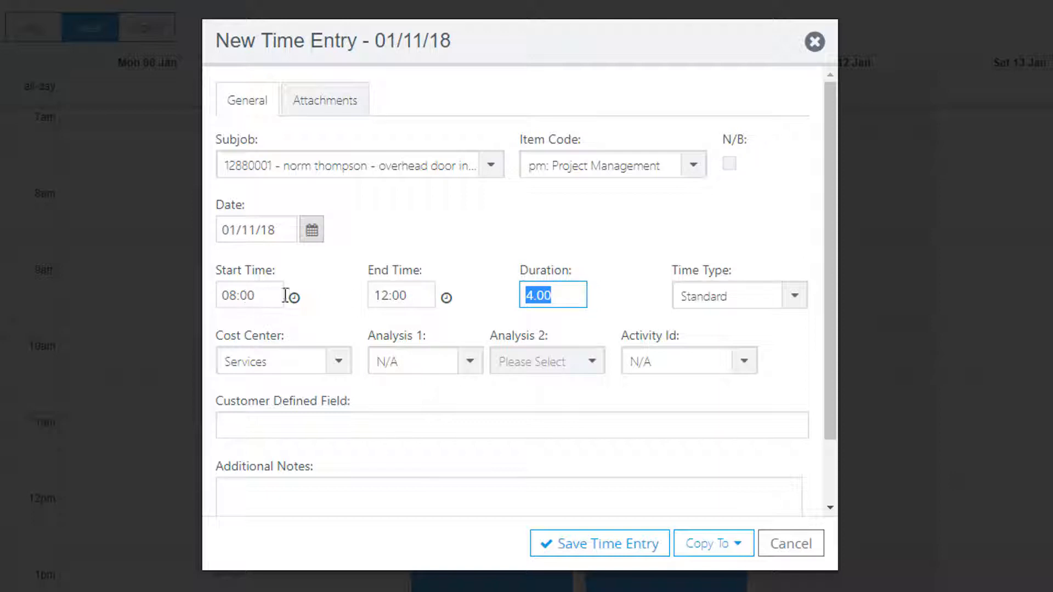
left_click(797, 299)
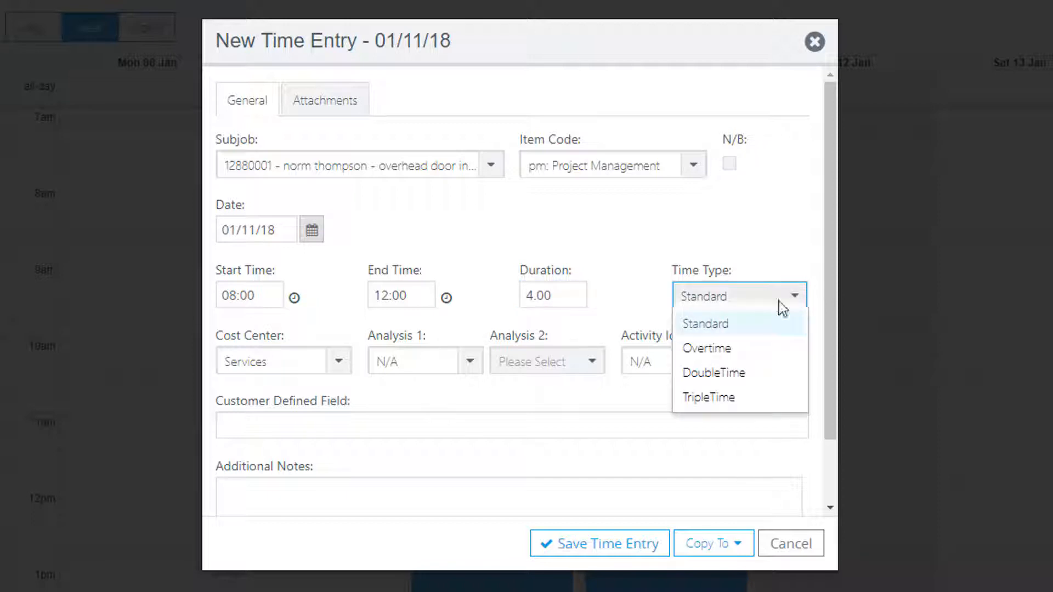
left_click(744, 328)
Enter "task completed as per instructions." as the time entry's additional notes.
left_click(525, 422)
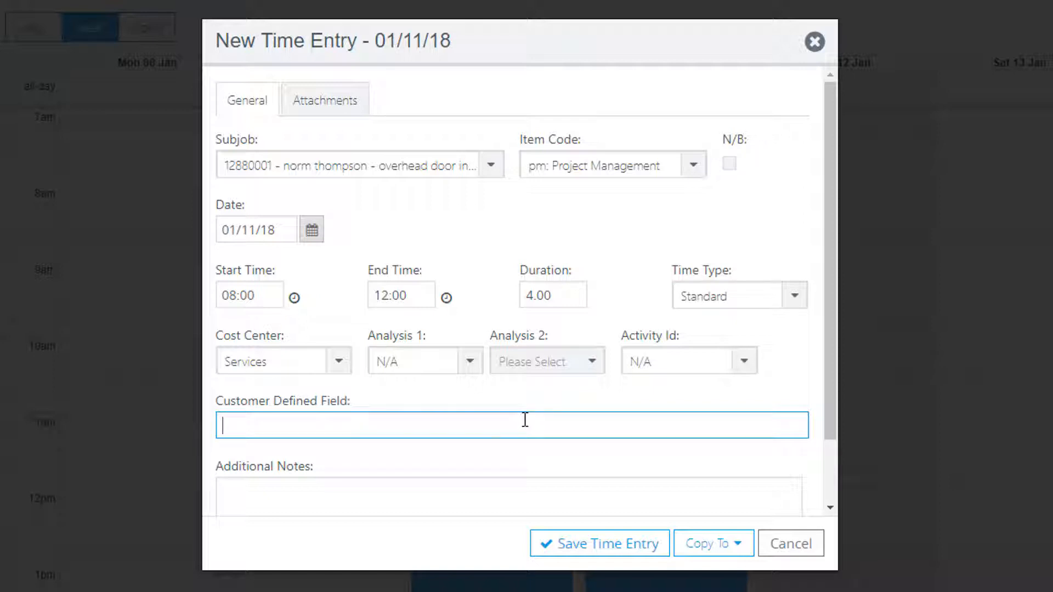
left_click(397, 487)
type("task comp")
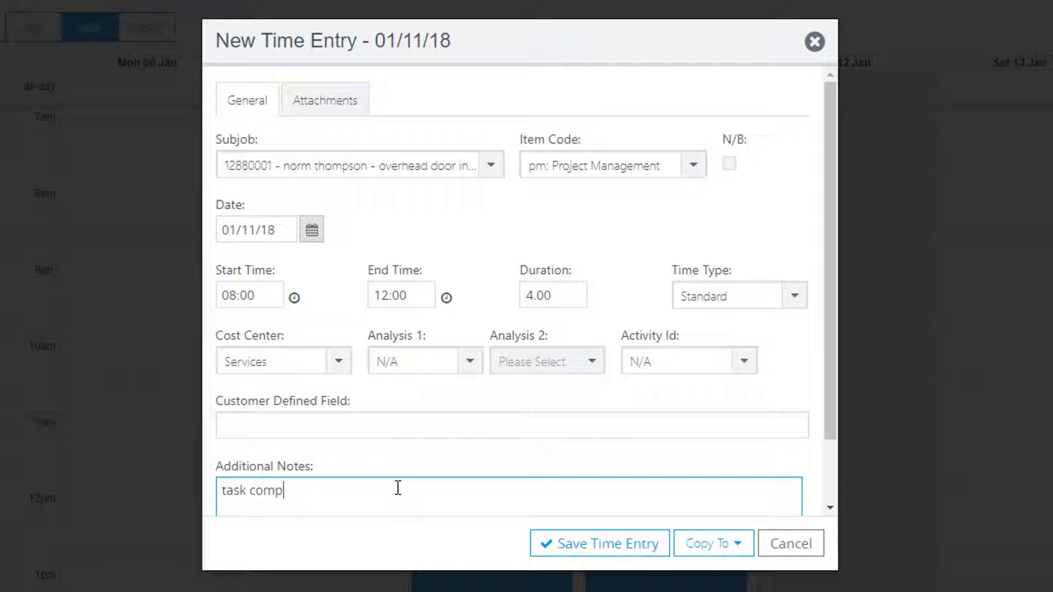
type("leted as per instr")
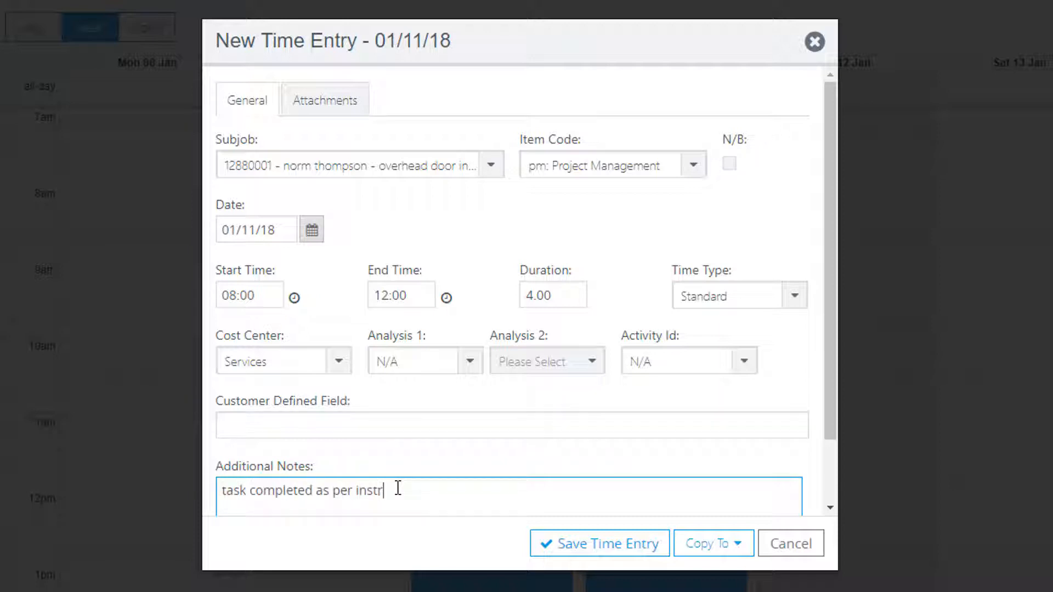
type("uctions.")
Attach the image IMG_4056.JPG from the Desktop to the time entry.
left_click(345, 103)
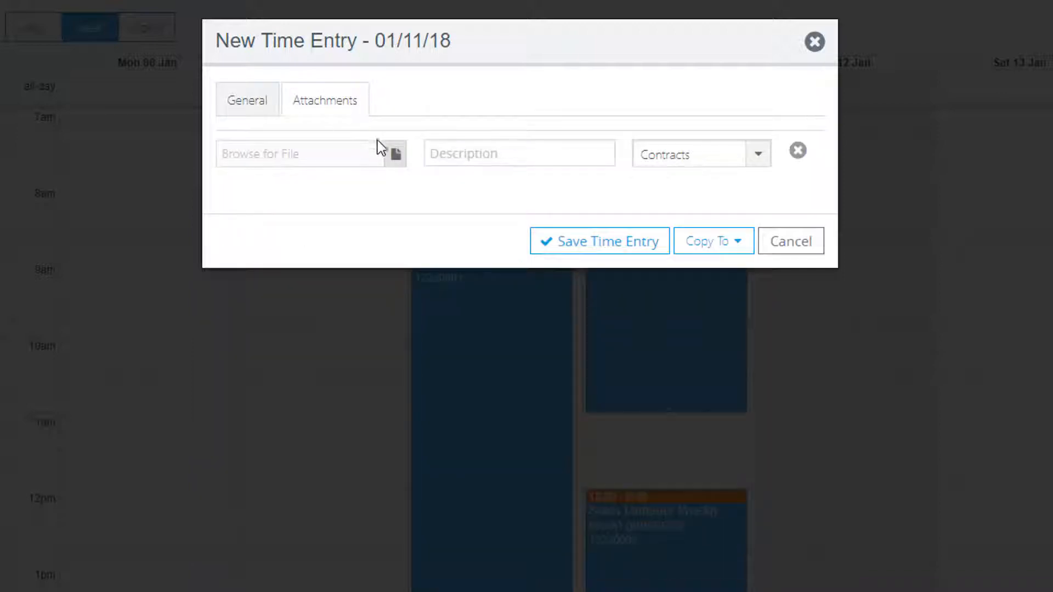
left_click(397, 156)
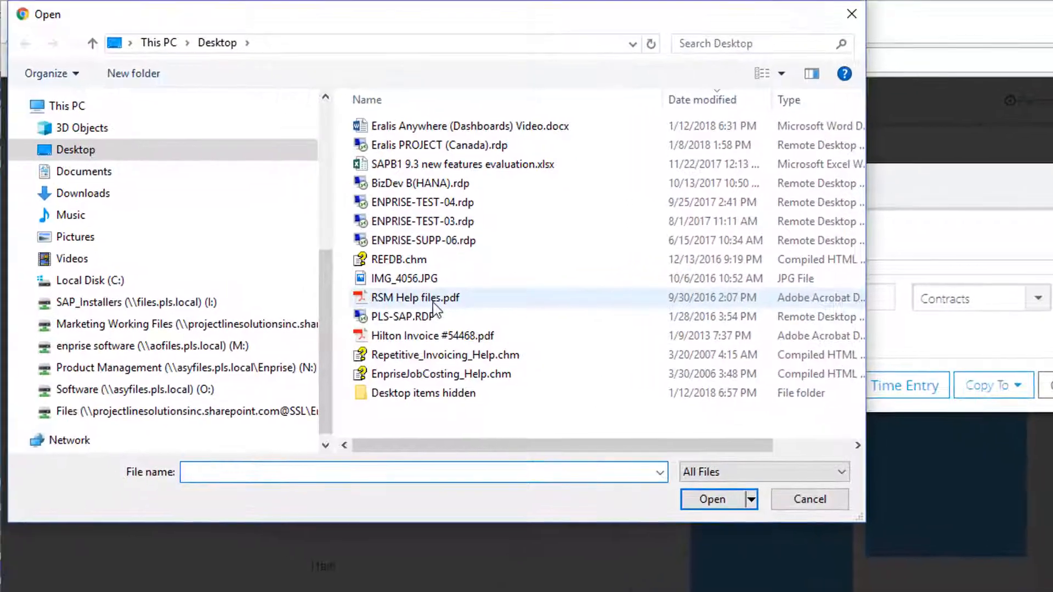
left_click(404, 279)
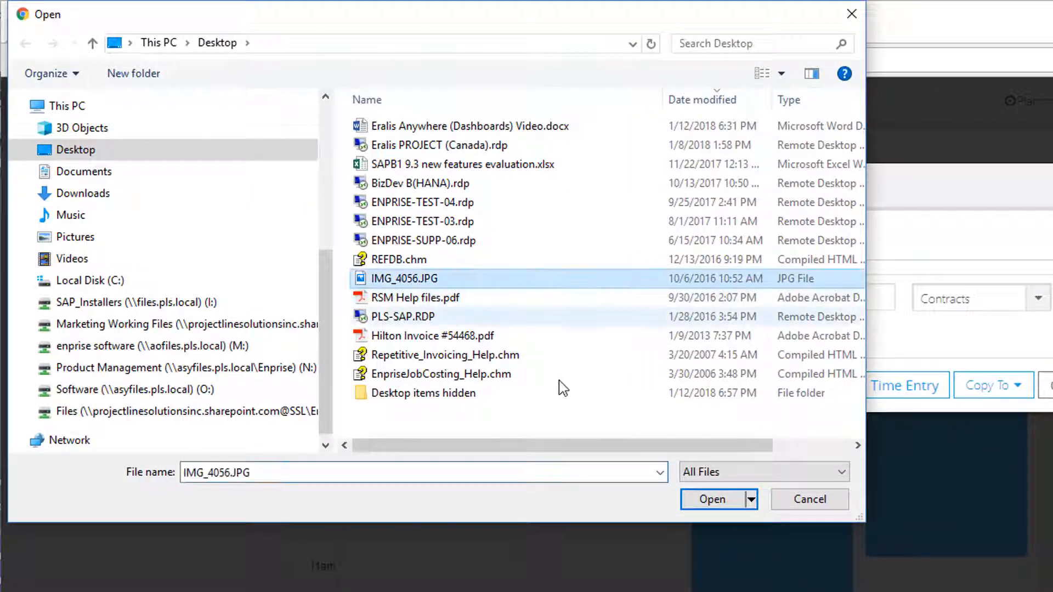
left_click(716, 500)
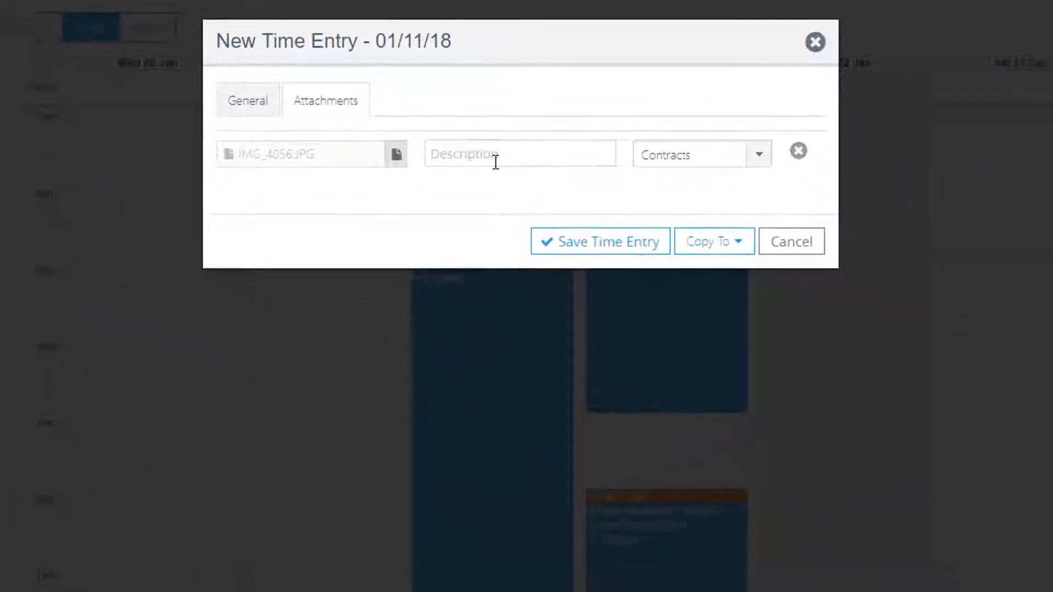
Describe the attachment as "work order" in the General category and save the time entry.
left_click(774, 303)
type("work")
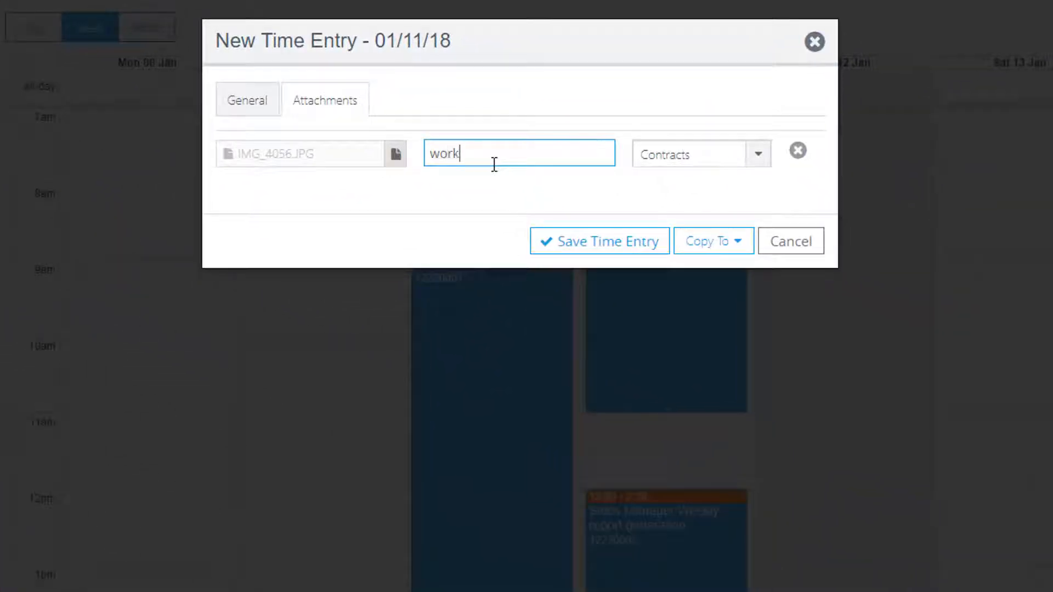
type(" order")
left_click(759, 156)
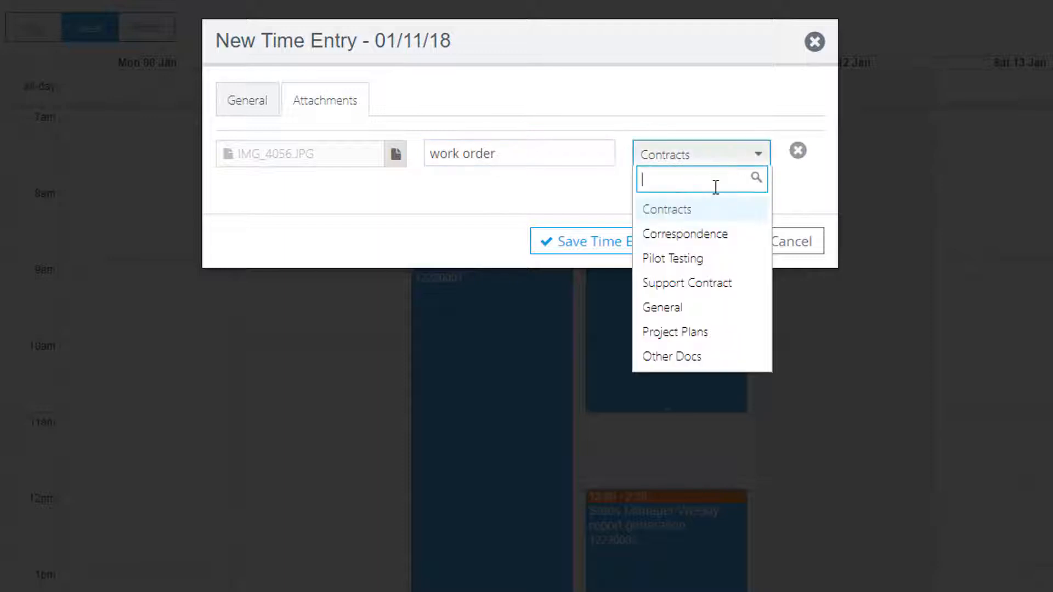
left_click(665, 308)
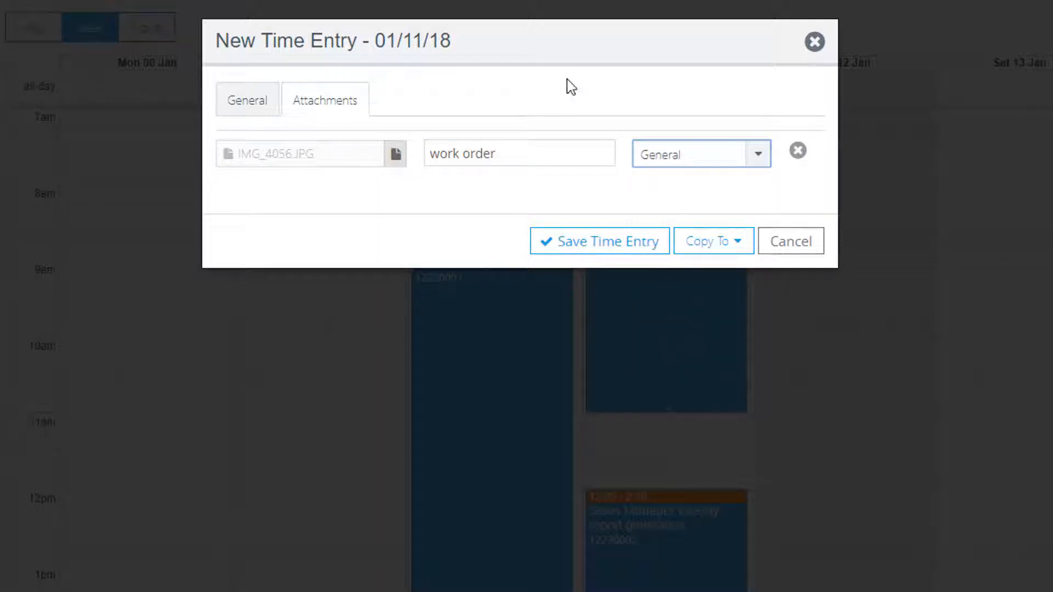
left_click(266, 104)
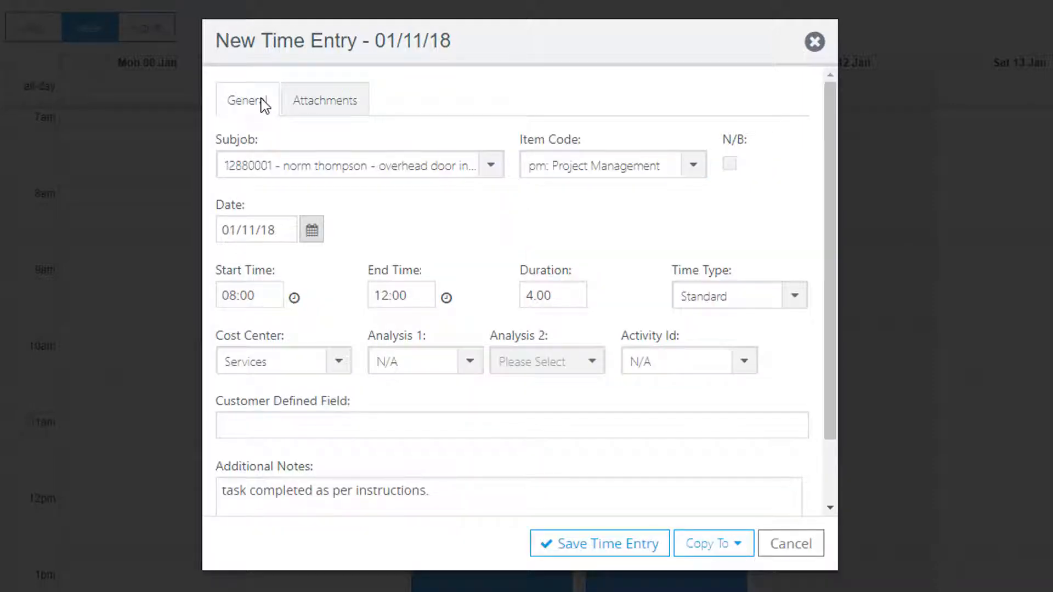
left_click(605, 549)
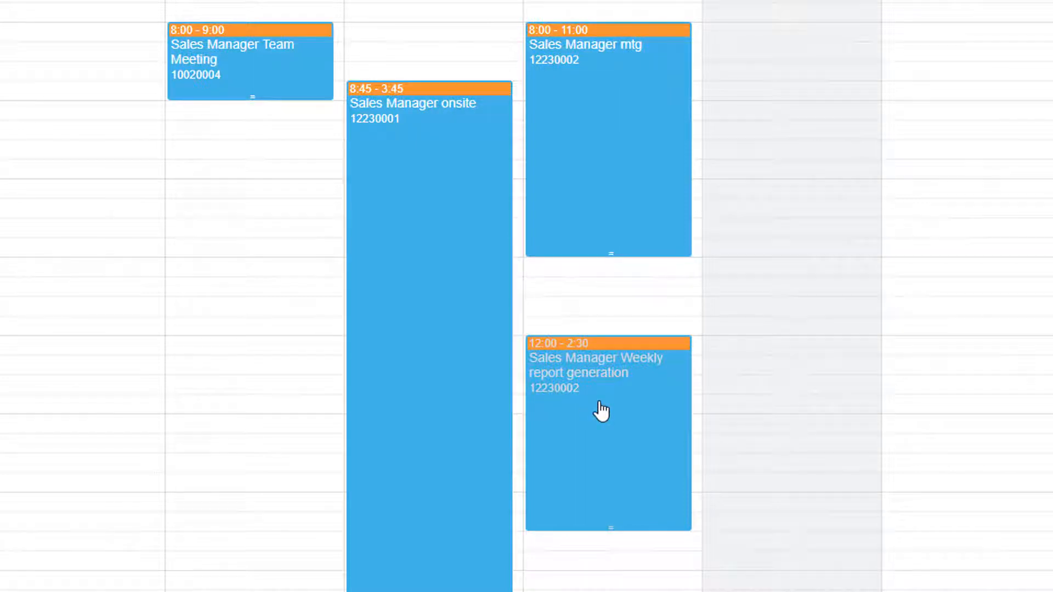
Start a time entry from the 8:00 - 11:00 mtg appointment and choose the first listed colleague to copy it to.
left_click(618, 141)
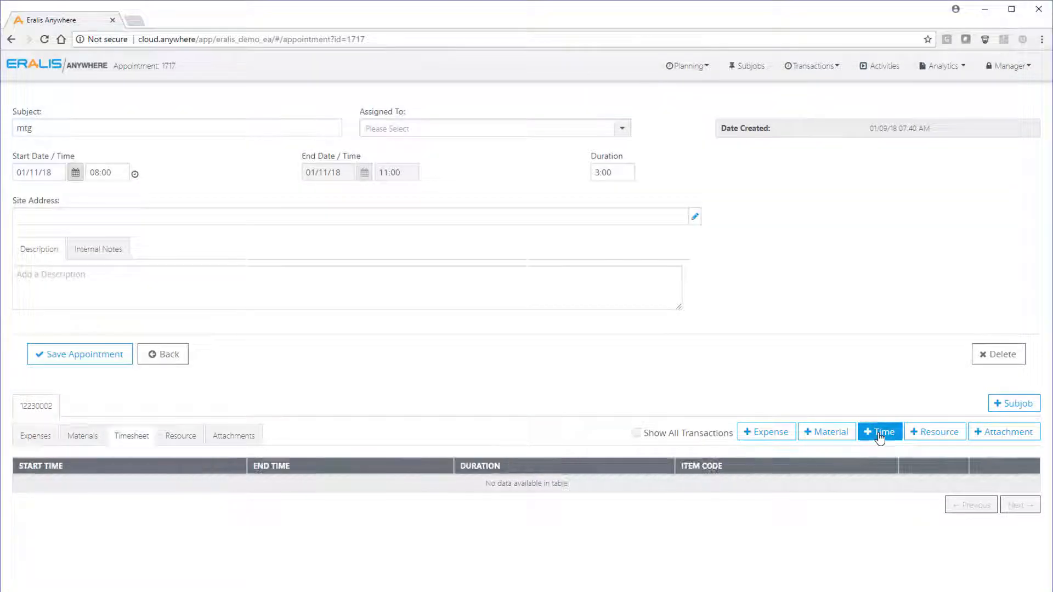
left_click(880, 434)
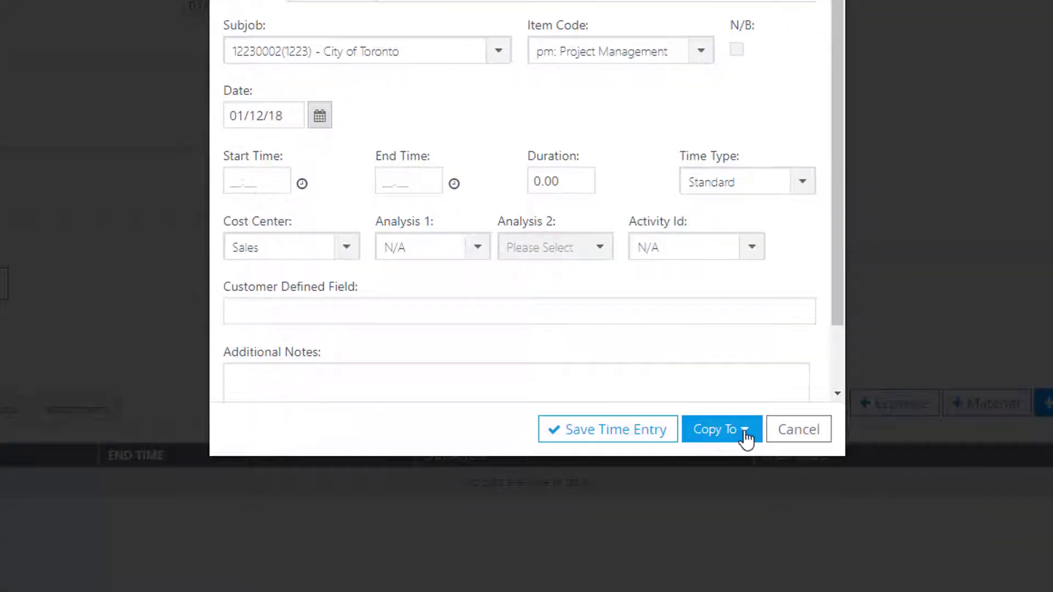
left_click(753, 439)
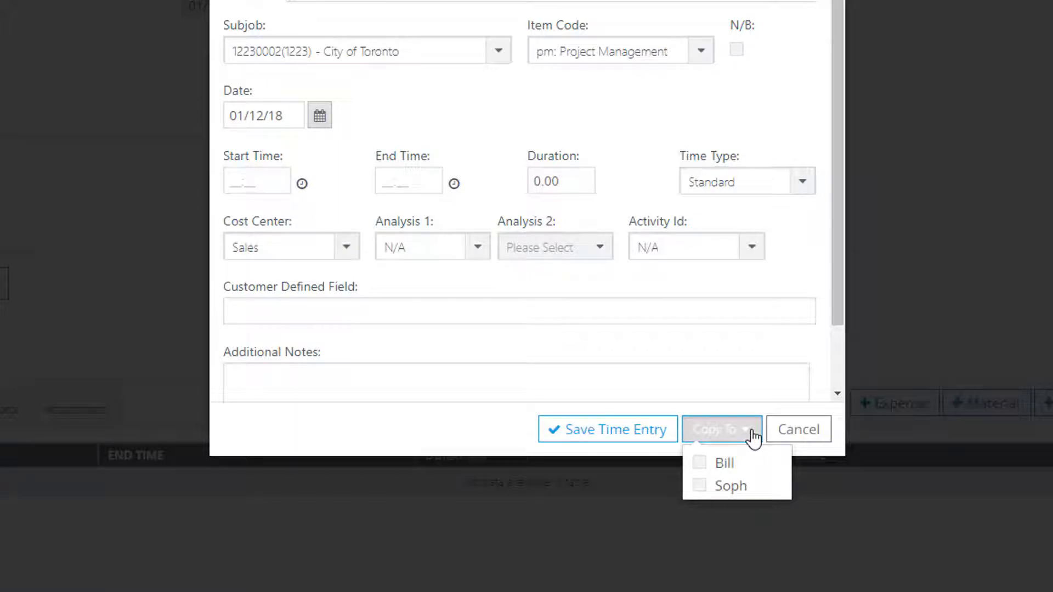
left_click(700, 463)
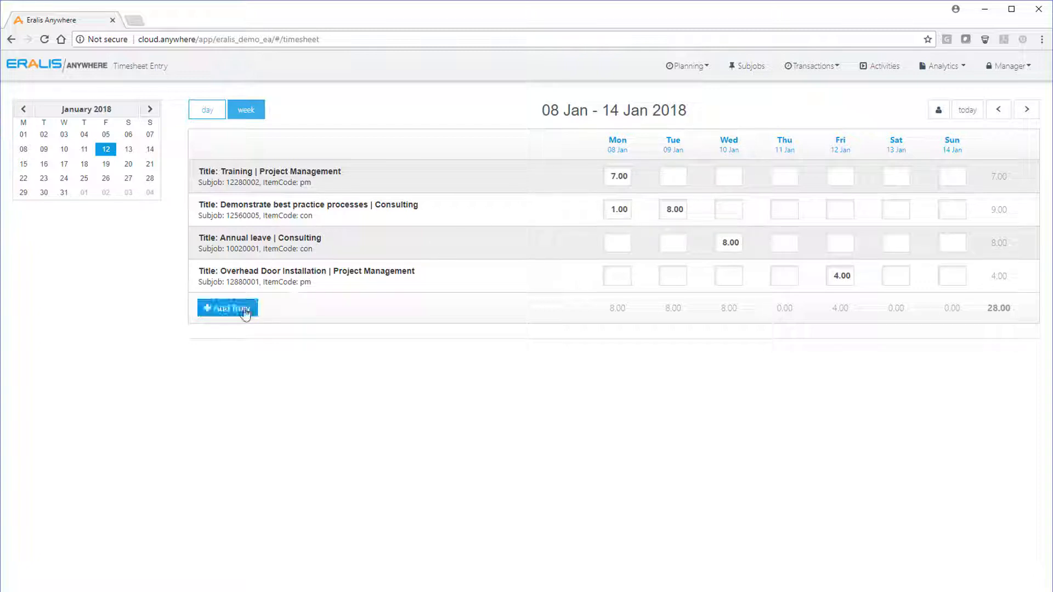
Add a weekly timesheet row for the Create KPI dashboards subjob with the Project Management item code.
left_click(240, 310)
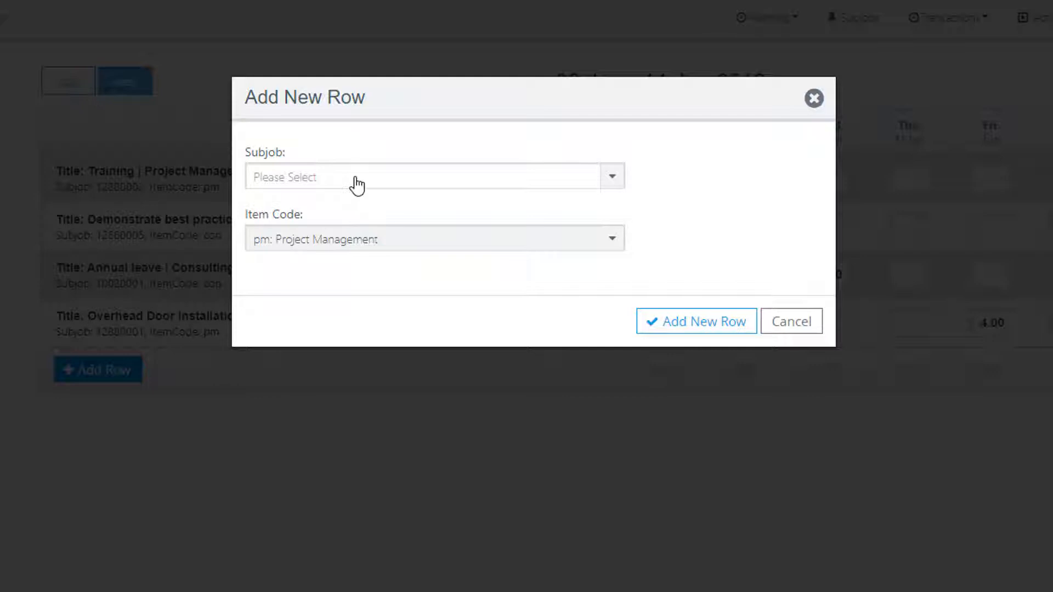
left_click(355, 179)
type("kpi")
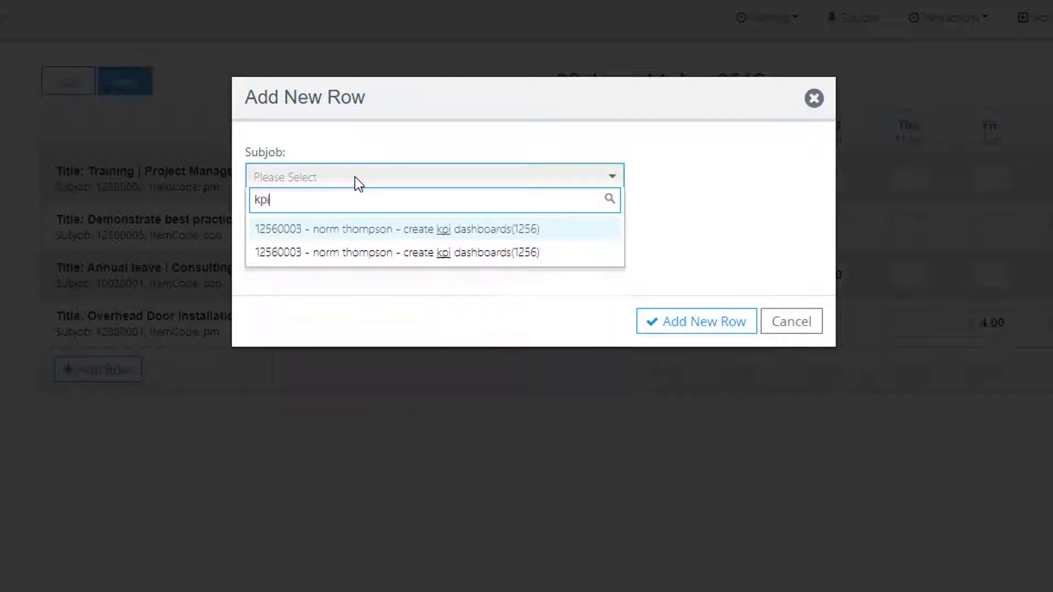
left_click(389, 230)
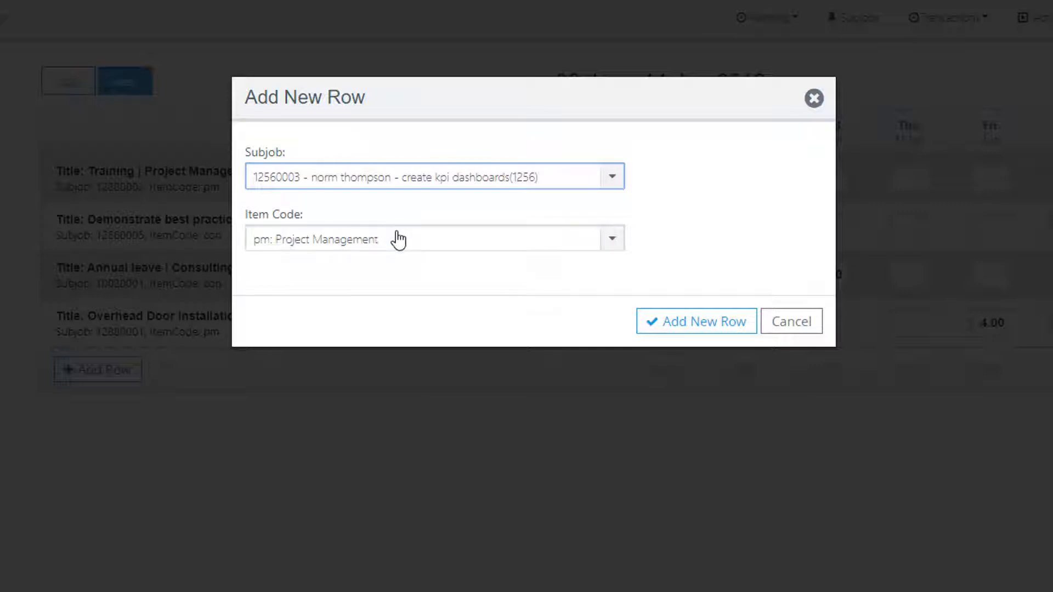
left_click(705, 323)
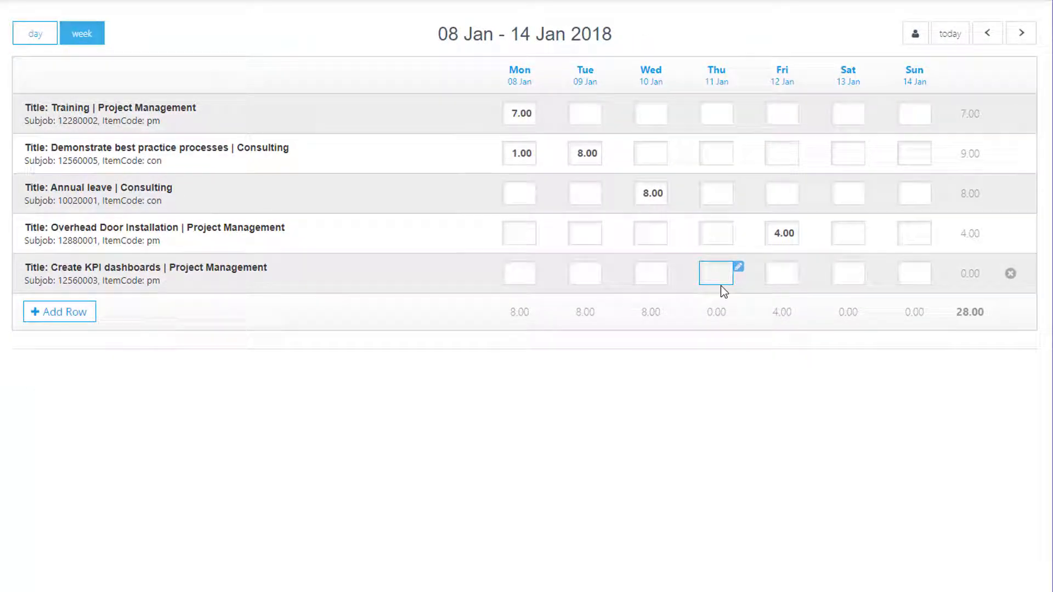
Enter Thursday hours of 8 for Create KPI dashboards and 2 for Overhead Door Installation, and save the timesheet.
type("8")
left_click(721, 236)
type("4")
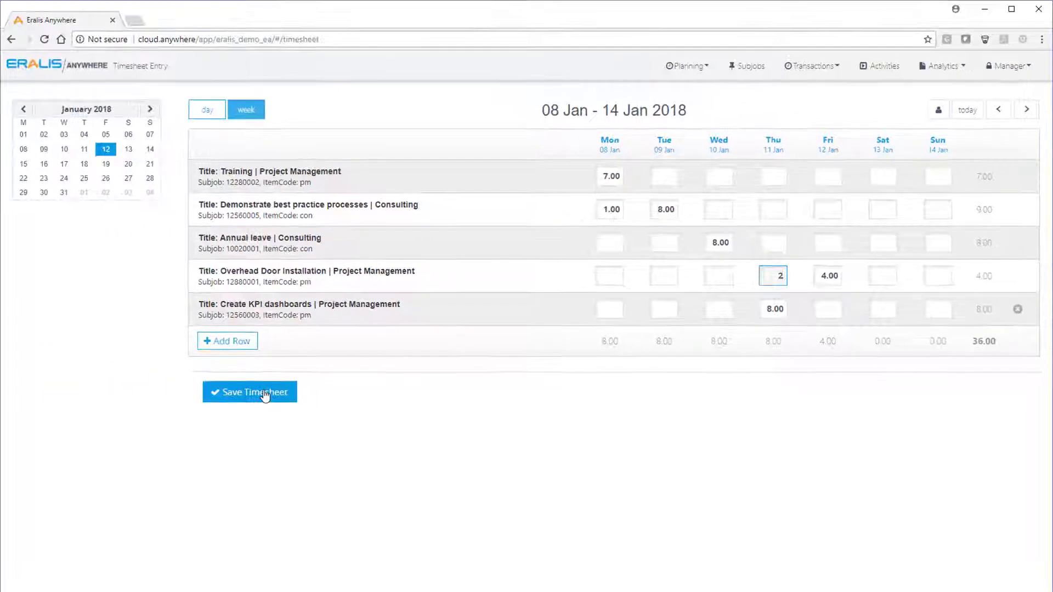
left_click(265, 393)
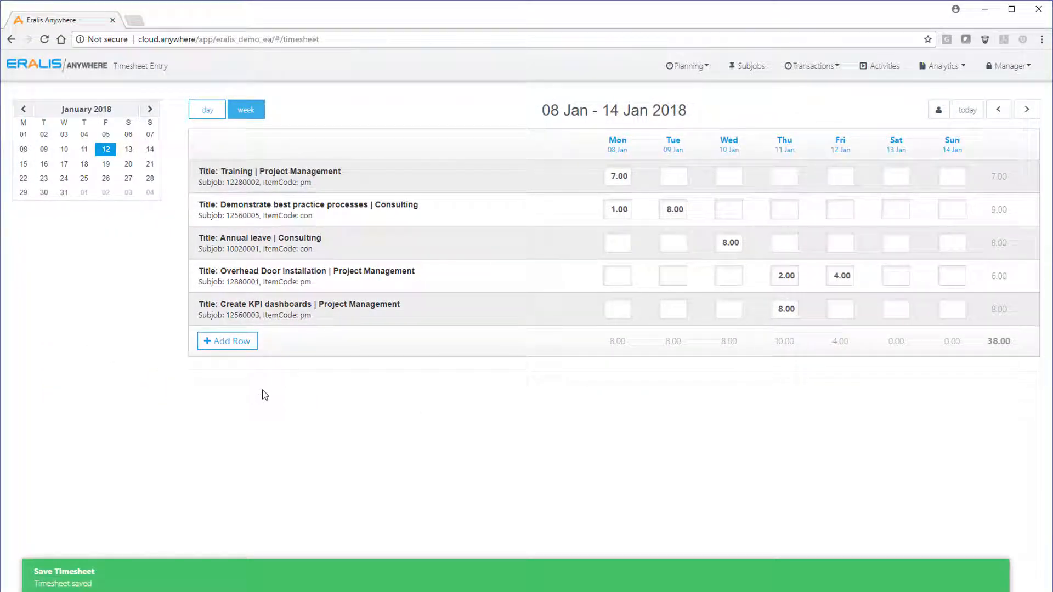
Set the start time of Thursday's Create KPI dashboards entry to 09:00 and save the time entry.
left_click(779, 310)
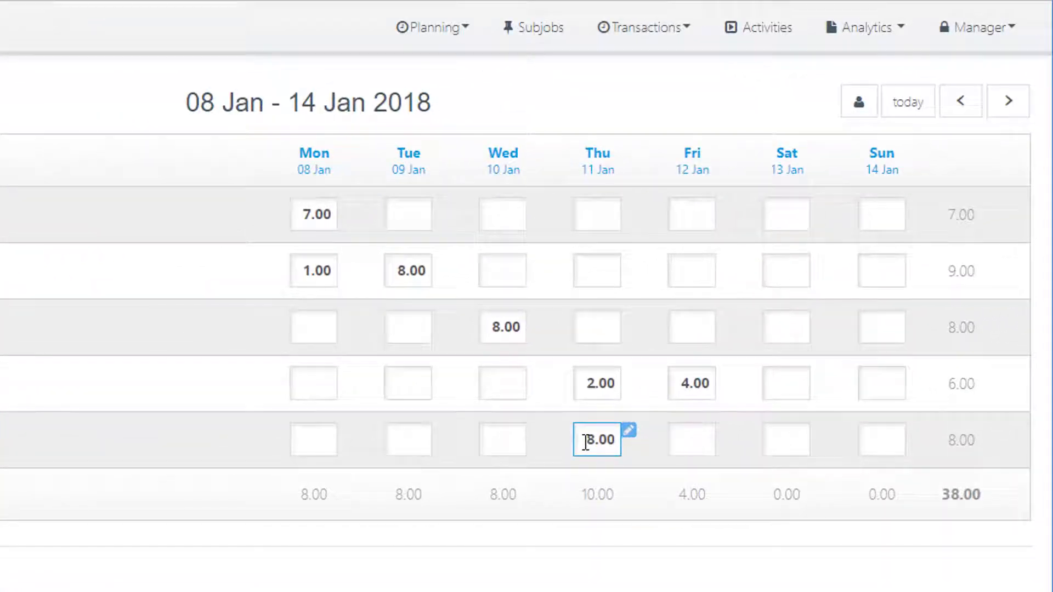
left_click(629, 430)
left_click(271, 491)
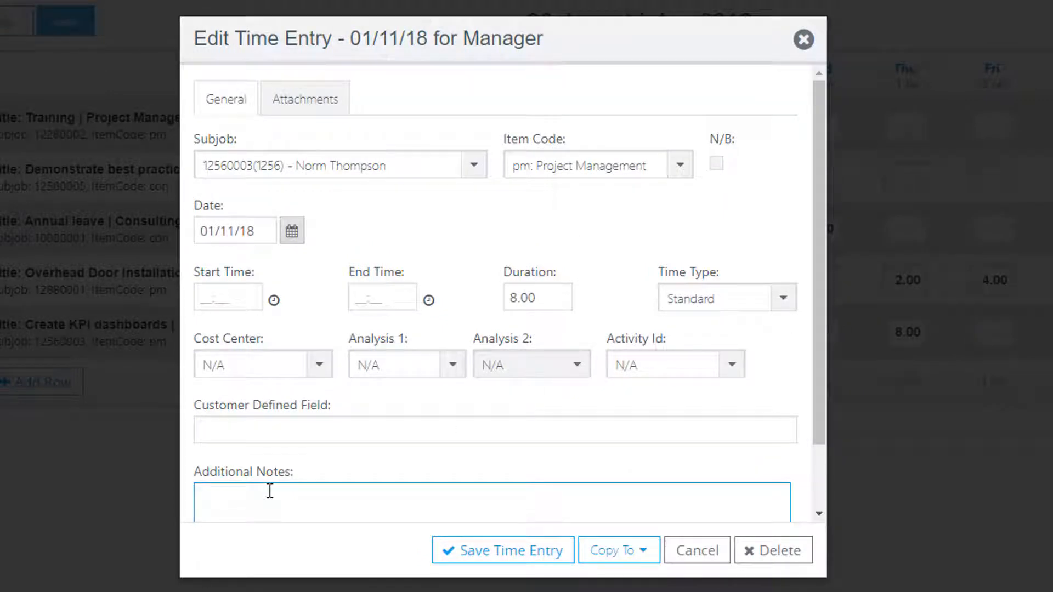
left_click(224, 296)
type("09:00")
key("Tab")
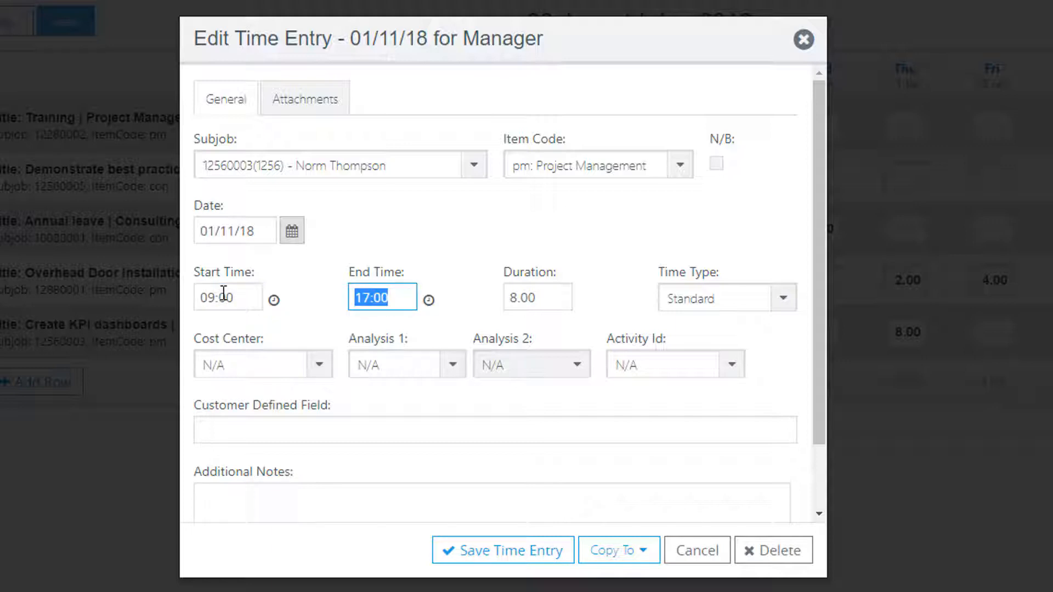
left_click(540, 550)
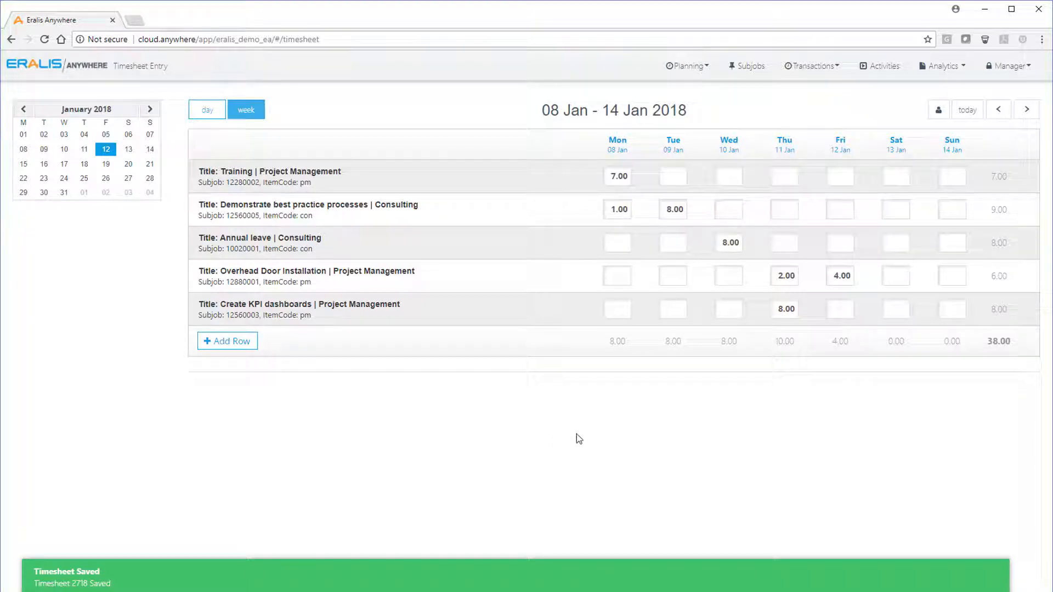
Open the user selection for viewing another user's timesheet.
left_click(939, 109)
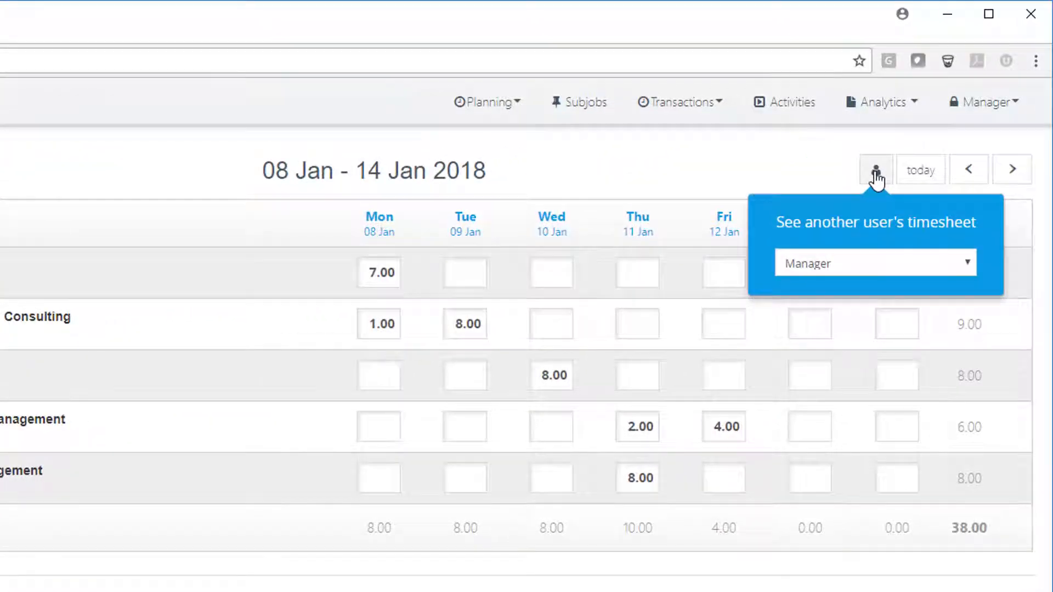